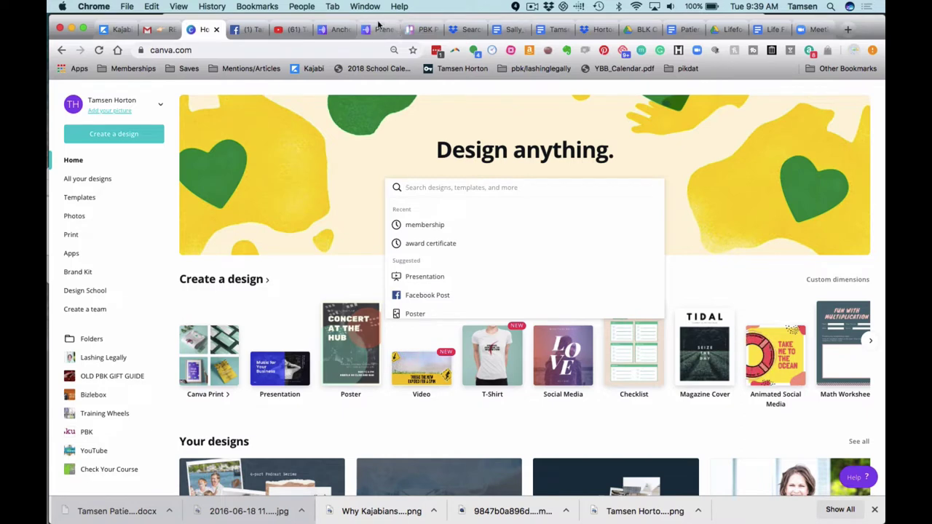
- Review the Facebook page and YouTube channel art, then browse Canva's YouTube Channel Art templates
{"action": "left_click", "coordinate": [259, 33]}
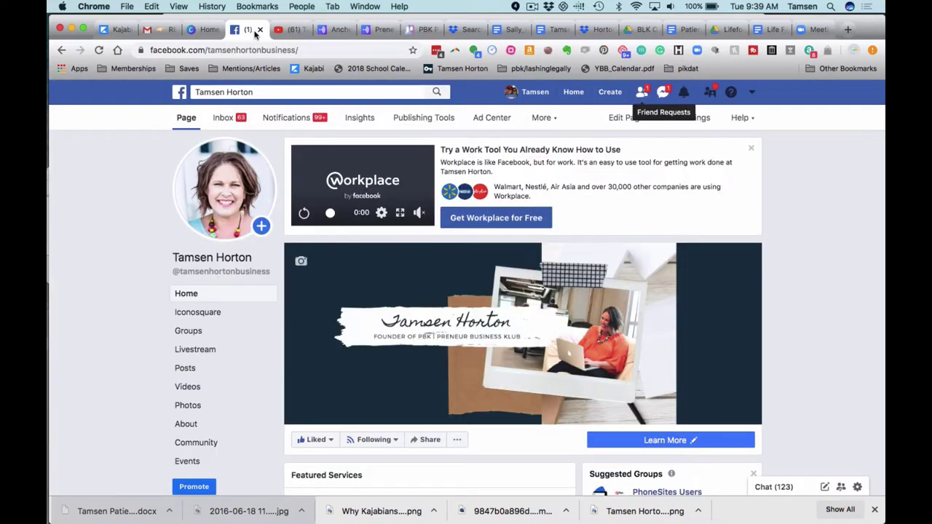
{"action": "left_click", "coordinate": [291, 29]}
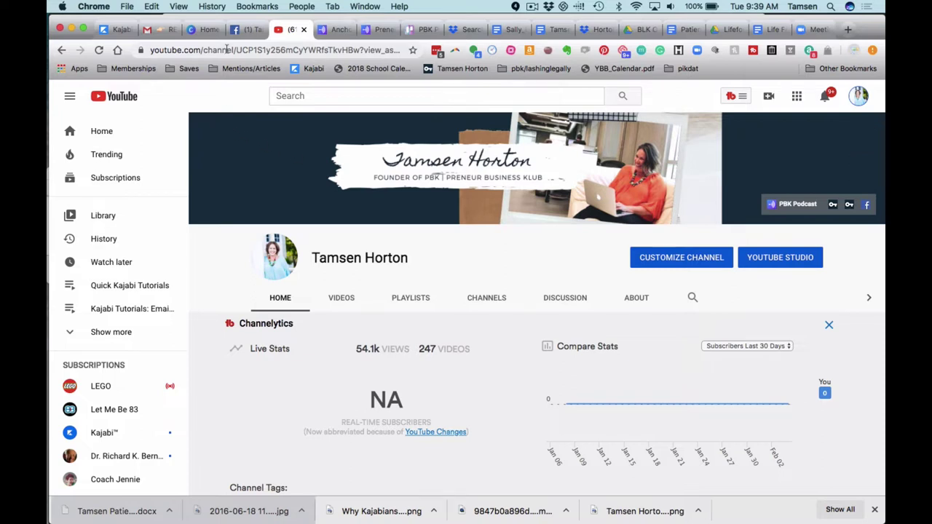
{"action": "left_click", "coordinate": [205, 30]}
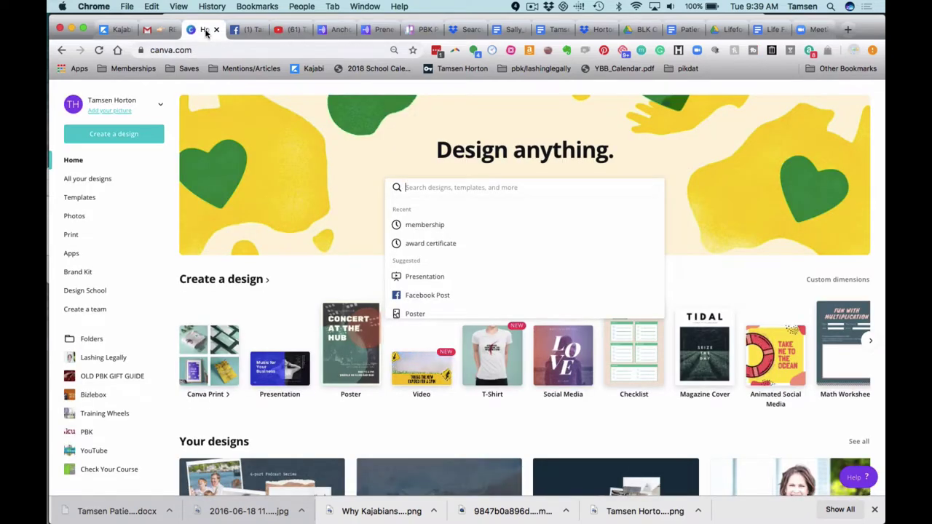
{"action": "type", "text": "youtube"}
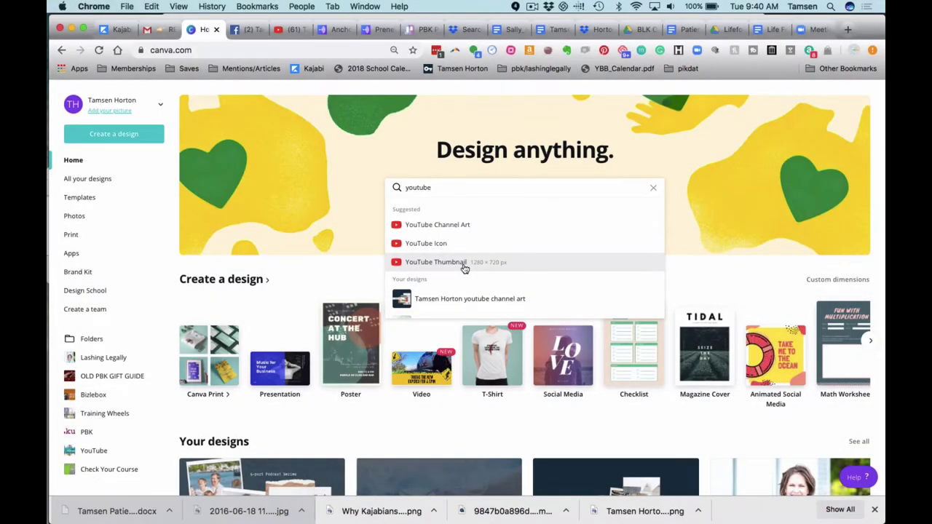
{"action": "left_click", "coordinate": [449, 225]}
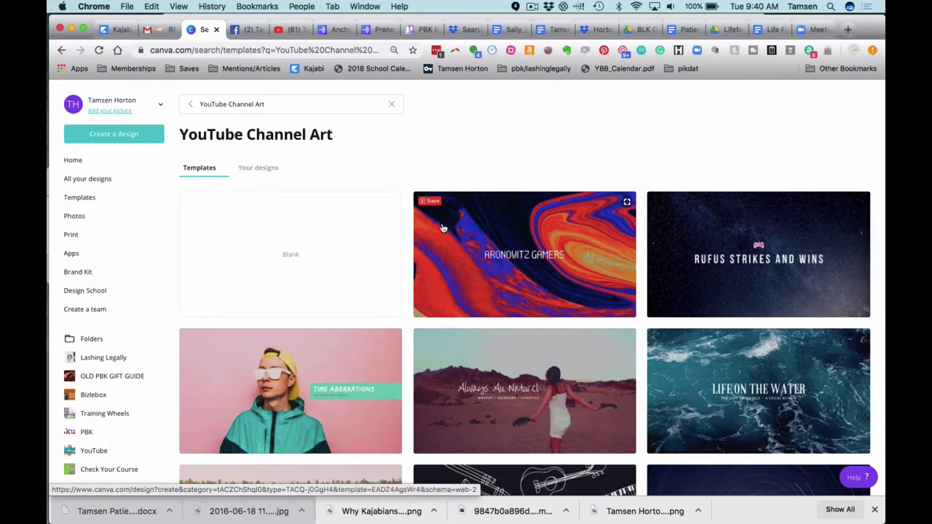
- Create a new blank YouTube Channel Art design through Create a design
{"action": "left_click", "coordinate": [130, 138]}
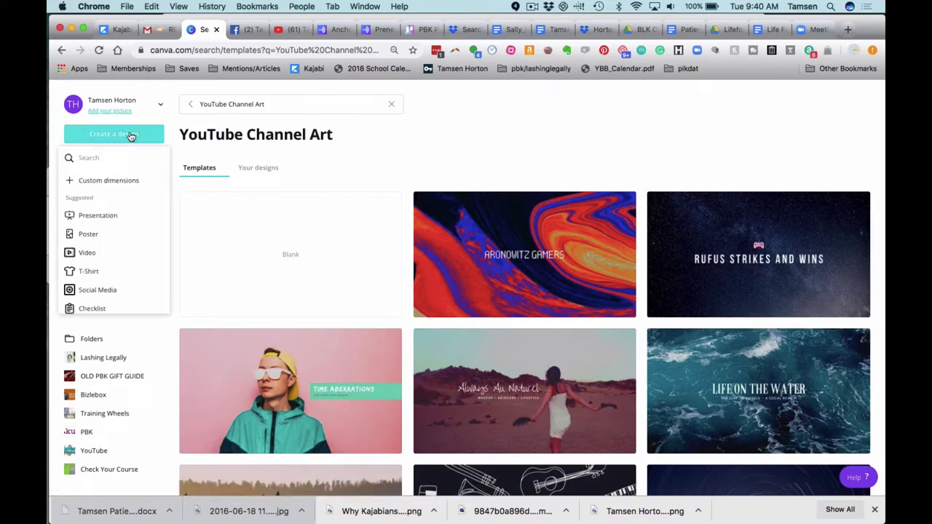
{"action": "type", "text": "youtube"}
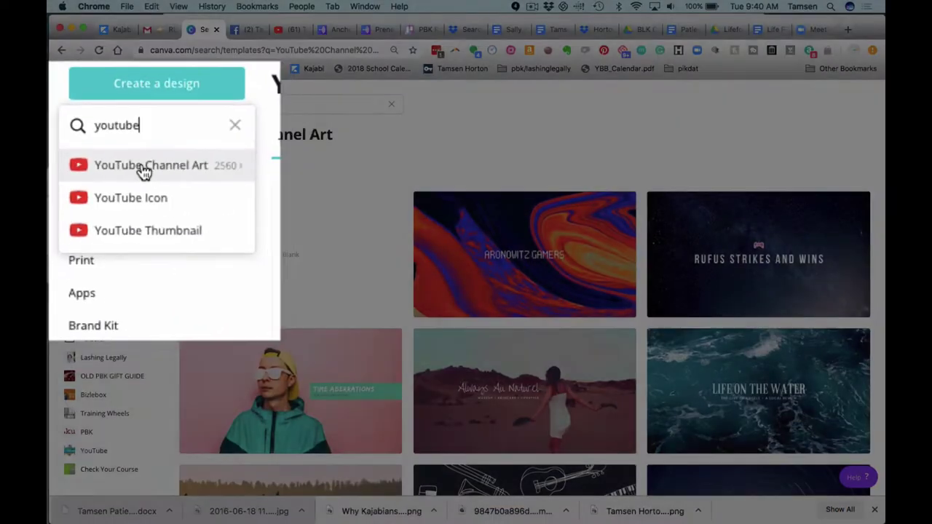
{"action": "left_click", "coordinate": [144, 167]}
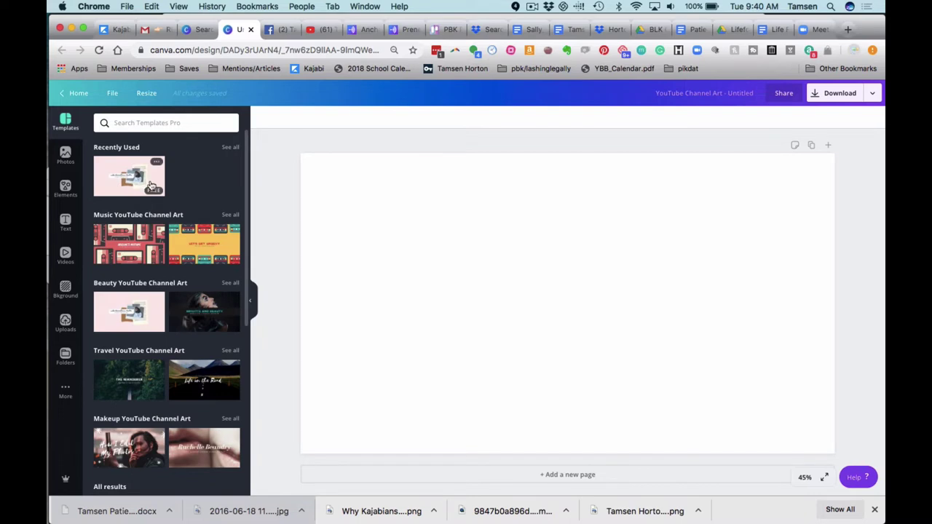
- Try the Beauty template, swap in the Makeup lip-photo template, then switch to YouTube
{"action": "scroll", "coordinate": [161, 261], "scroll_direction": "down", "scroll_amount": 3}
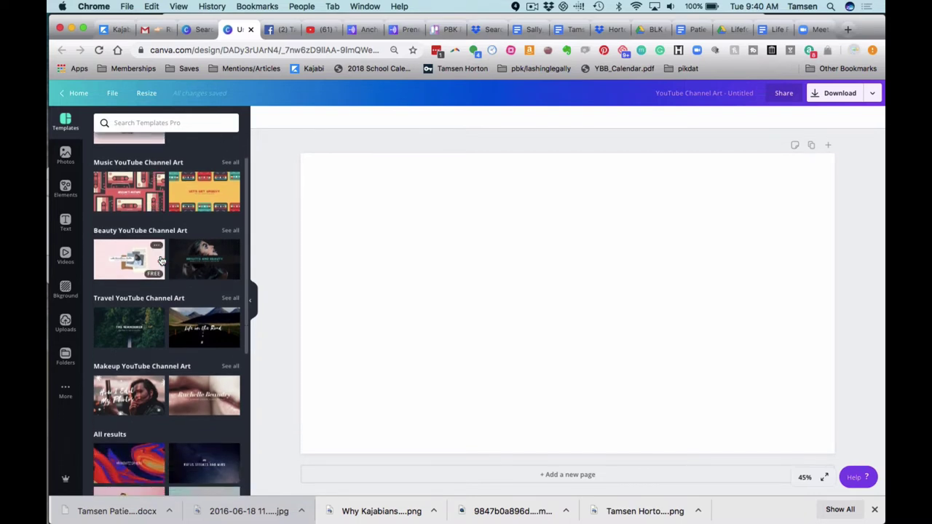
{"action": "scroll", "coordinate": [161, 261], "scroll_direction": "down", "scroll_amount": 2}
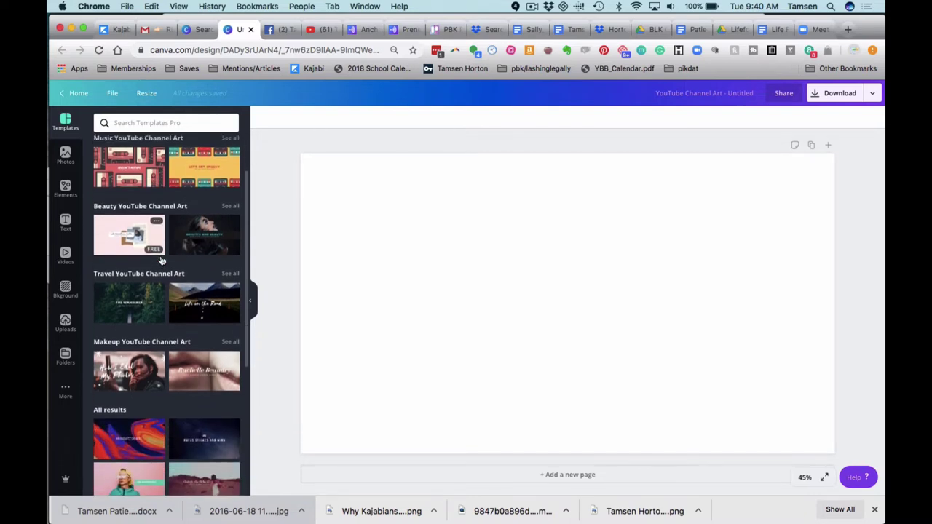
{"action": "left_click", "coordinate": [108, 223]}
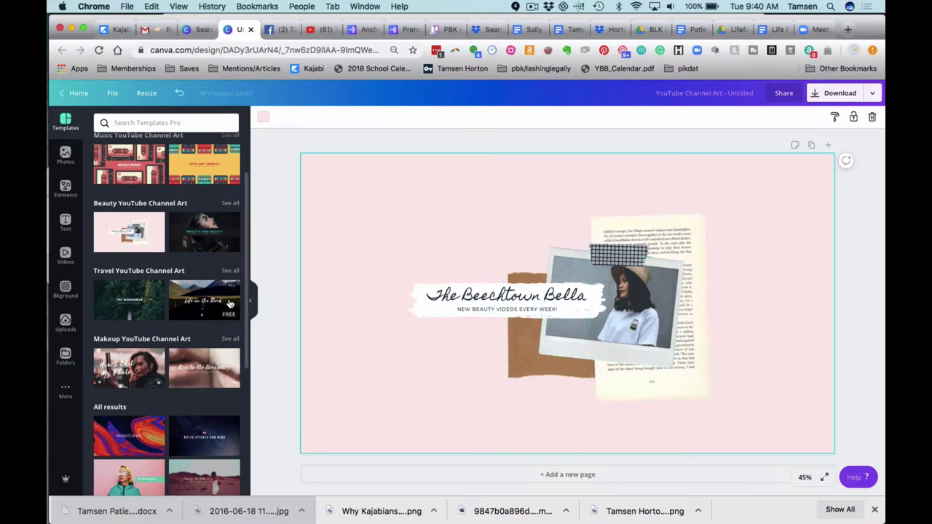
{"action": "scroll", "coordinate": [172, 311], "scroll_direction": "down", "scroll_amount": 2}
{"action": "left_click", "coordinate": [195, 317]}
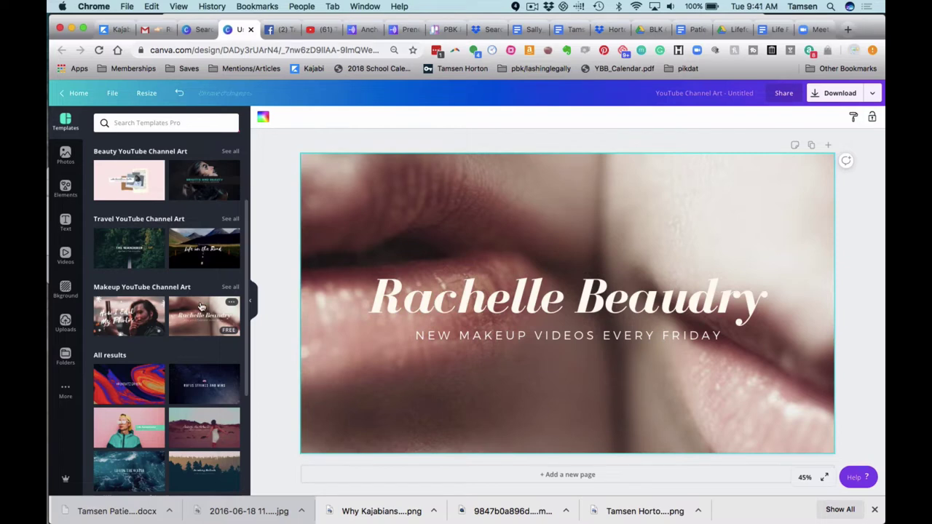
{"action": "left_click", "coordinate": [319, 29]}
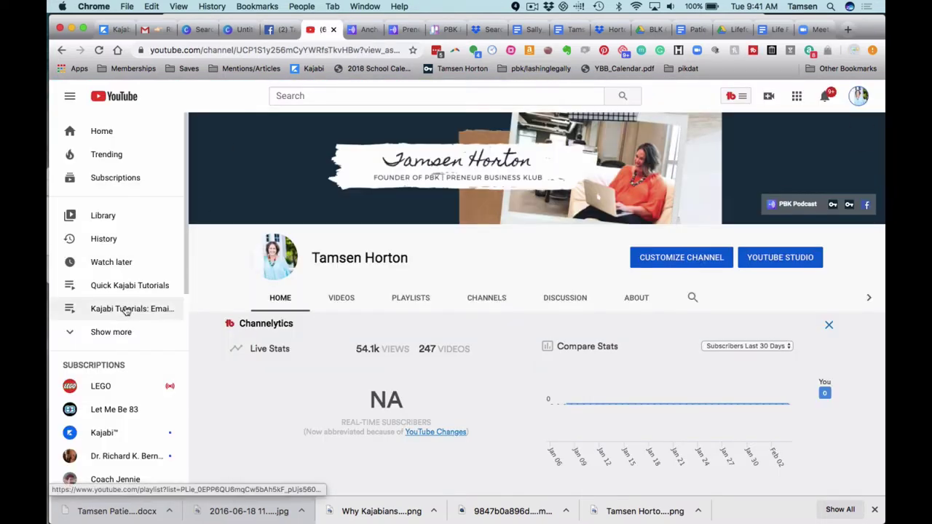
- Browse several subscribed creators' channel banners, expanding the full subscriptions list
{"action": "scroll", "coordinate": [125, 310], "scroll_direction": "down", "scroll_amount": 5}
{"action": "scroll", "coordinate": [120, 313], "scroll_direction": "down", "scroll_amount": 2}
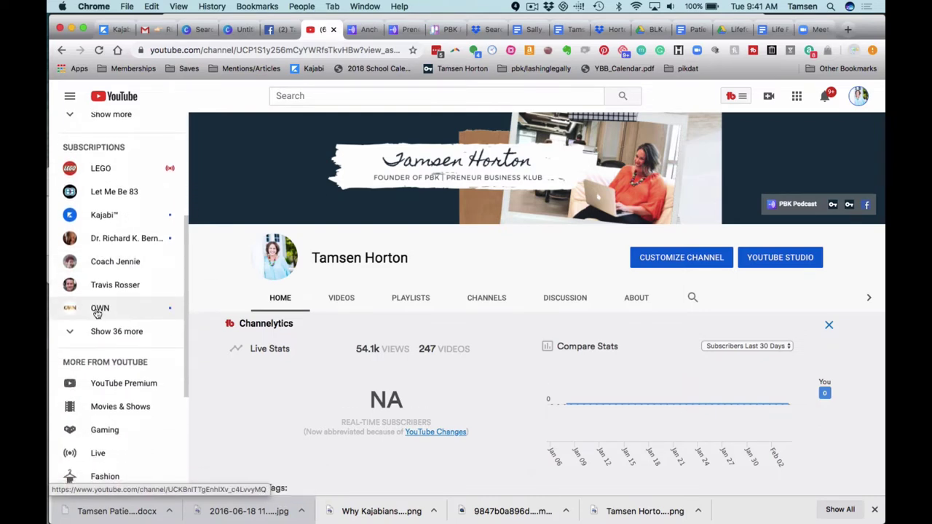
{"action": "left_click", "coordinate": [109, 286]}
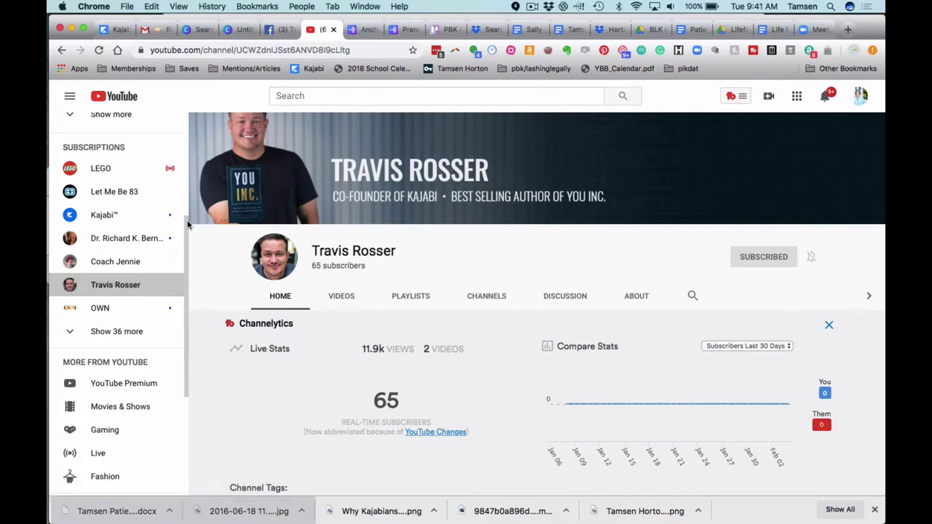
{"action": "left_click", "coordinate": [73, 332]}
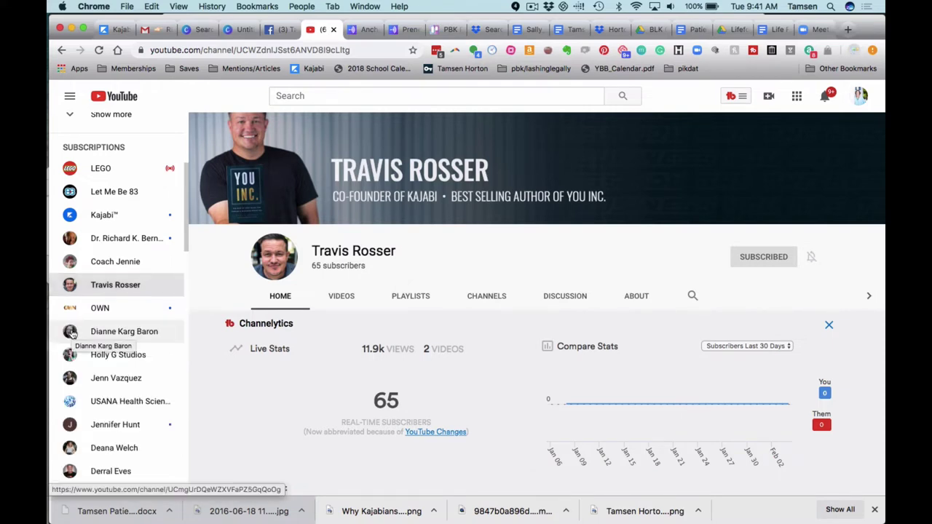
{"action": "scroll", "coordinate": [110, 353], "scroll_direction": "down", "scroll_amount": 2}
{"action": "scroll", "coordinate": [111, 361], "scroll_direction": "down", "scroll_amount": 2}
{"action": "left_click", "coordinate": [112, 396]}
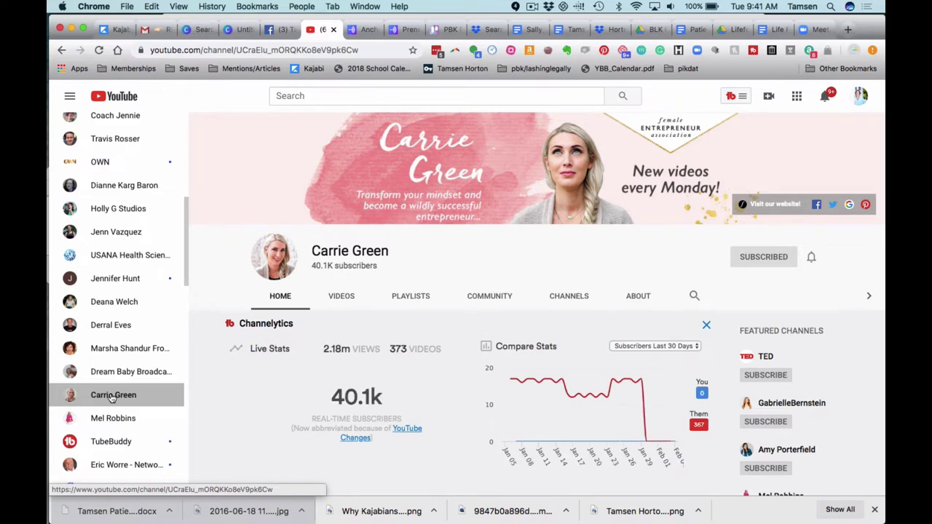
{"action": "scroll", "coordinate": [112, 397], "scroll_direction": "down", "scroll_amount": 4}
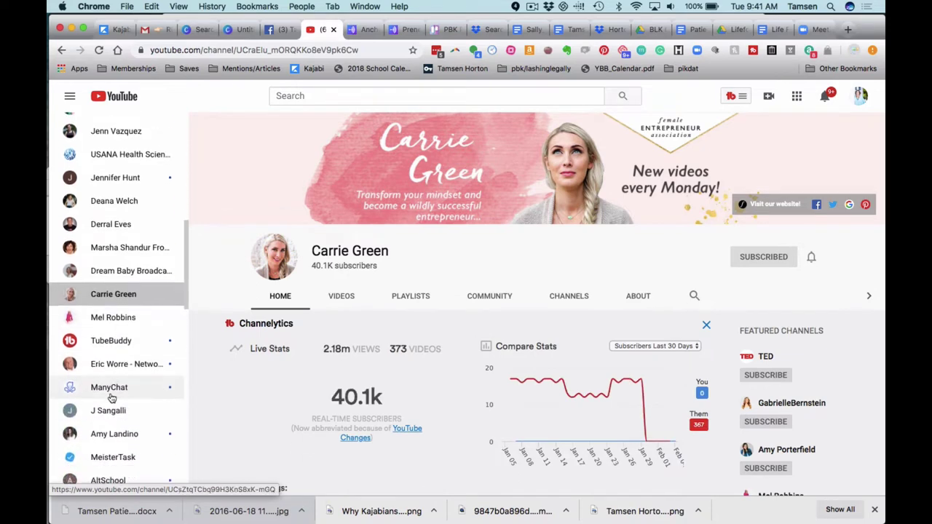
{"action": "scroll", "coordinate": [112, 396], "scroll_direction": "down", "scroll_amount": 3}
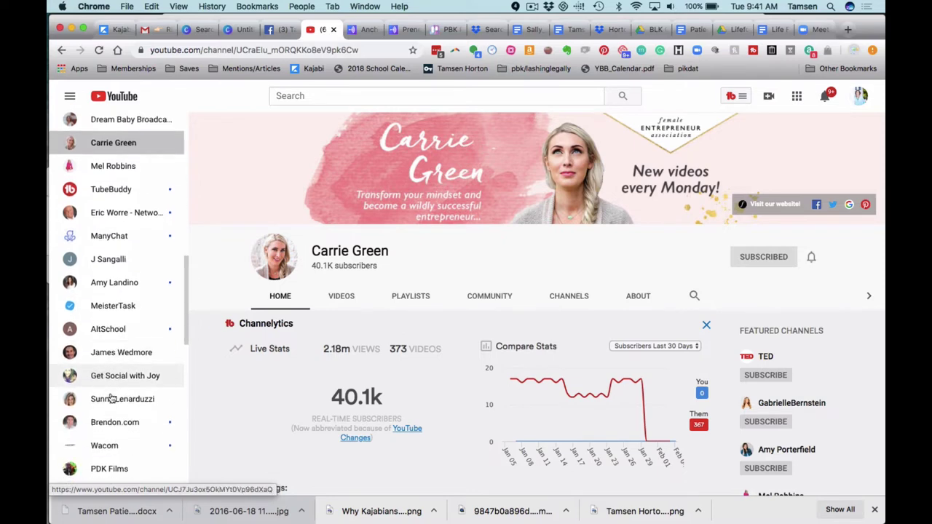
{"action": "left_click", "coordinate": [109, 400]}
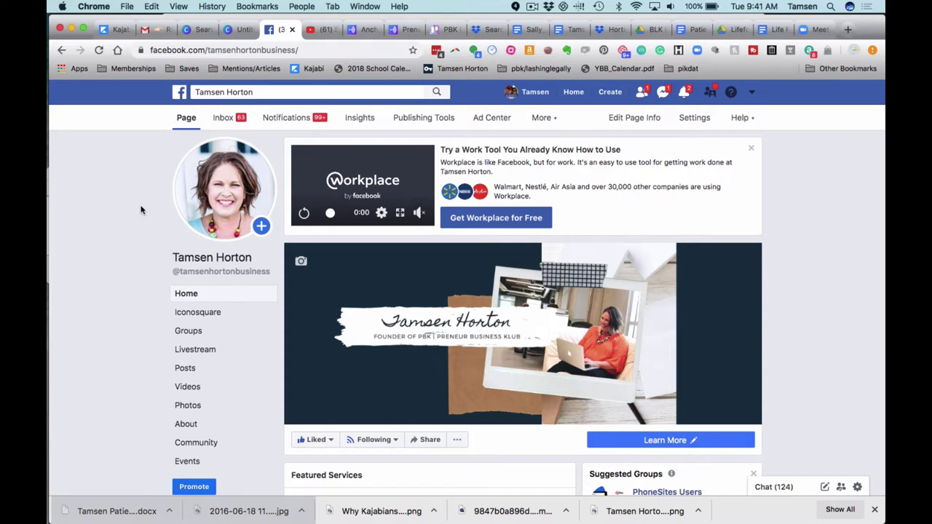
{"action": "scroll", "coordinate": [139, 194], "scroll_direction": "down", "scroll_amount": 2}
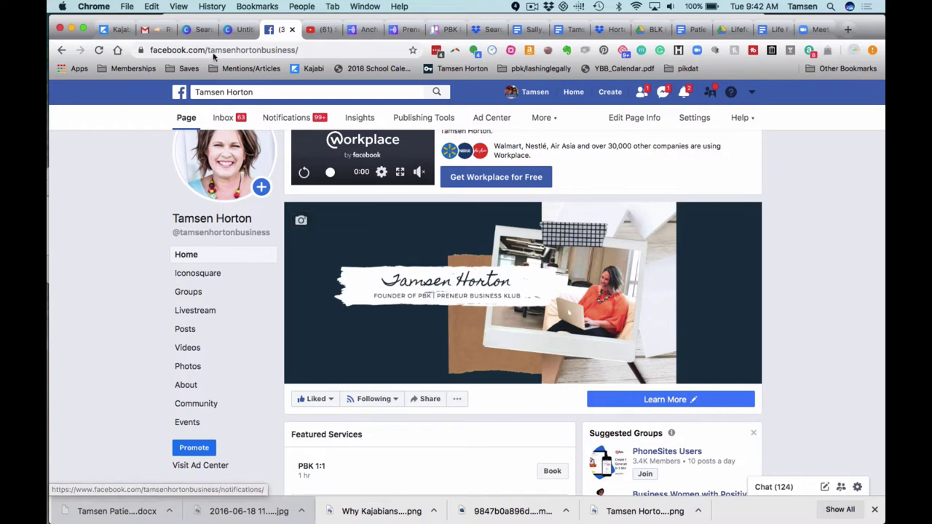
{"action": "left_click", "coordinate": [201, 30]}
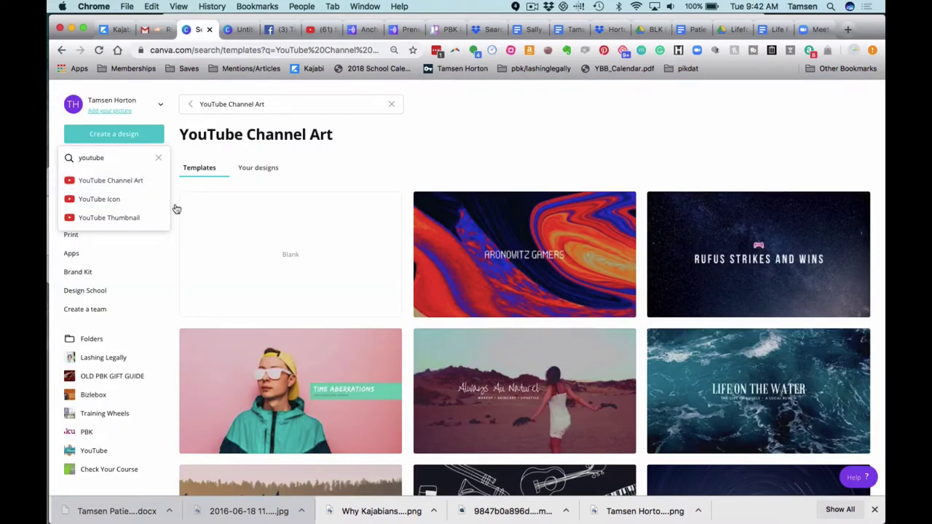
- Open the saved navy channel art design from All your designs
{"action": "left_click", "coordinate": [152, 256]}
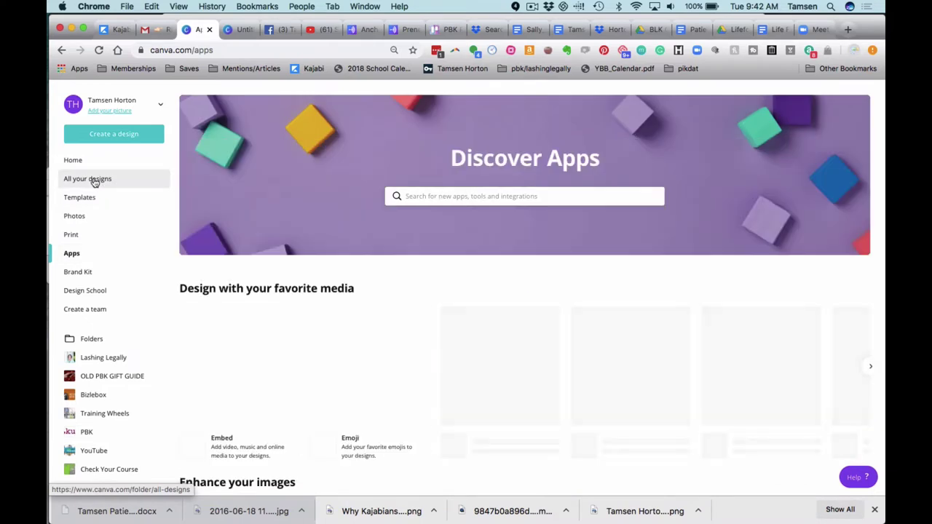
{"action": "left_click", "coordinate": [92, 182]}
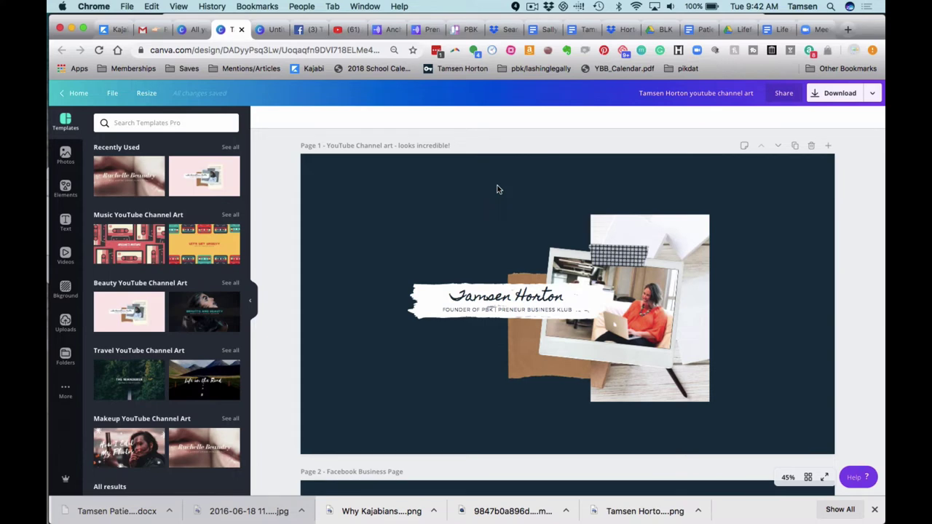
{"action": "scroll", "coordinate": [498, 190], "scroll_direction": "down", "scroll_amount": 1}
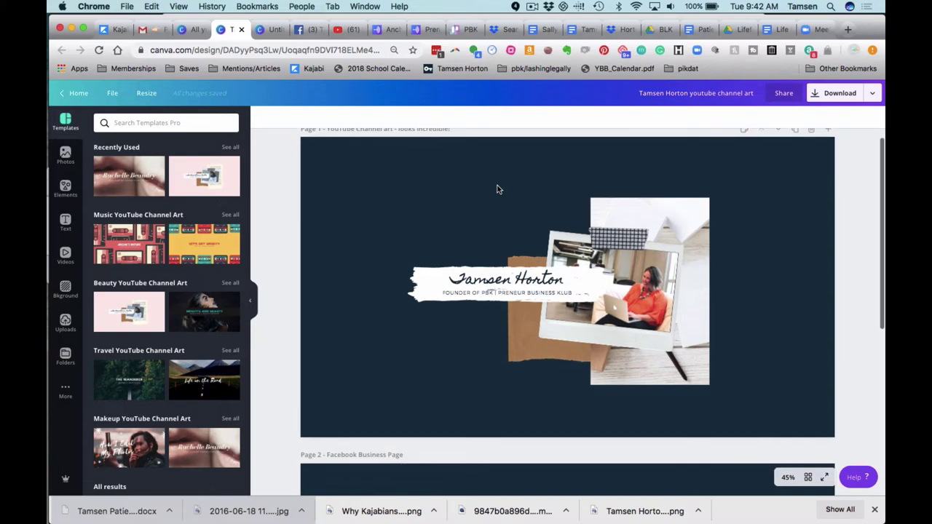
{"action": "scroll", "coordinate": [460, 193], "scroll_direction": "up", "scroll_amount": 1}
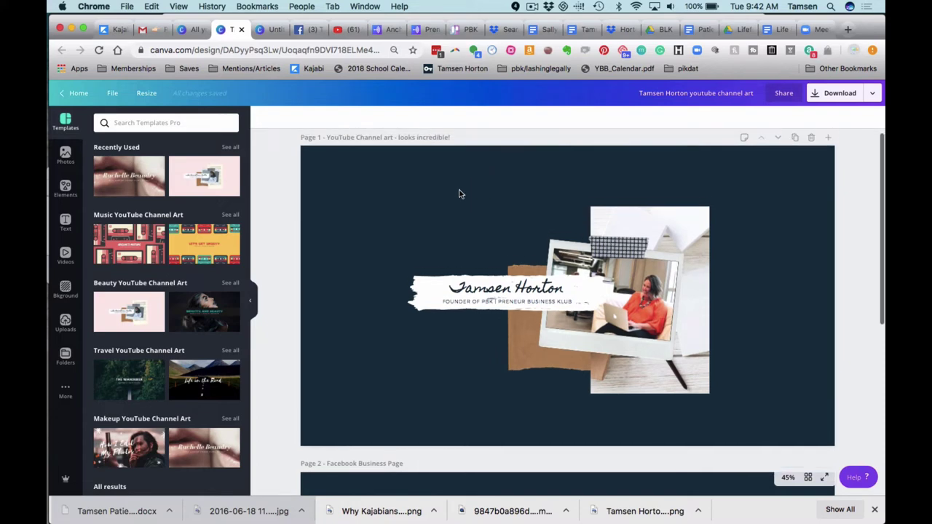
- Go to your own YouTube channel to view the live navy banner
{"action": "left_click", "coordinate": [357, 30]}
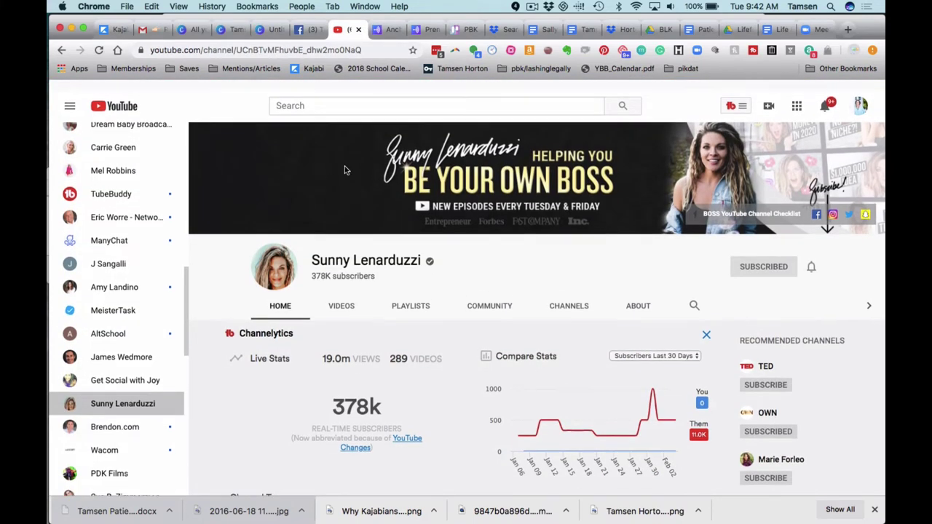
{"action": "left_click", "coordinate": [860, 100]}
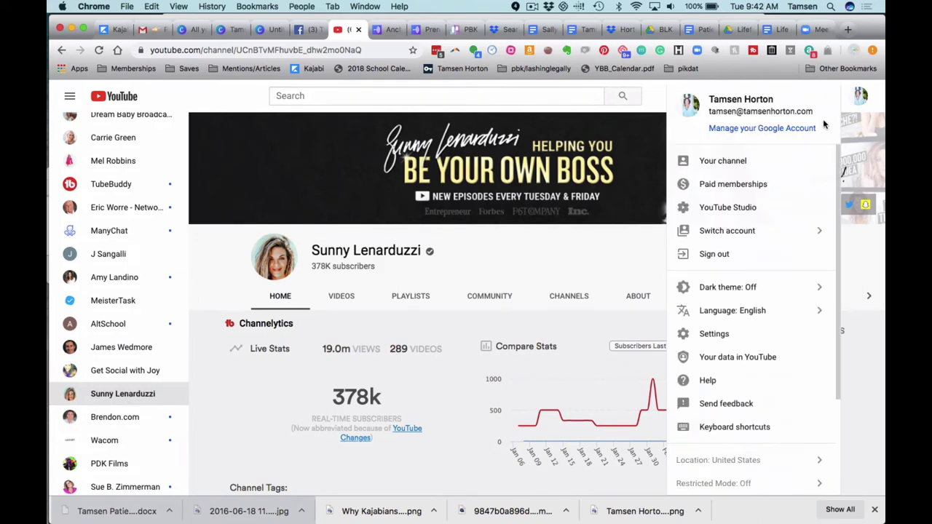
{"action": "left_click", "coordinate": [729, 160]}
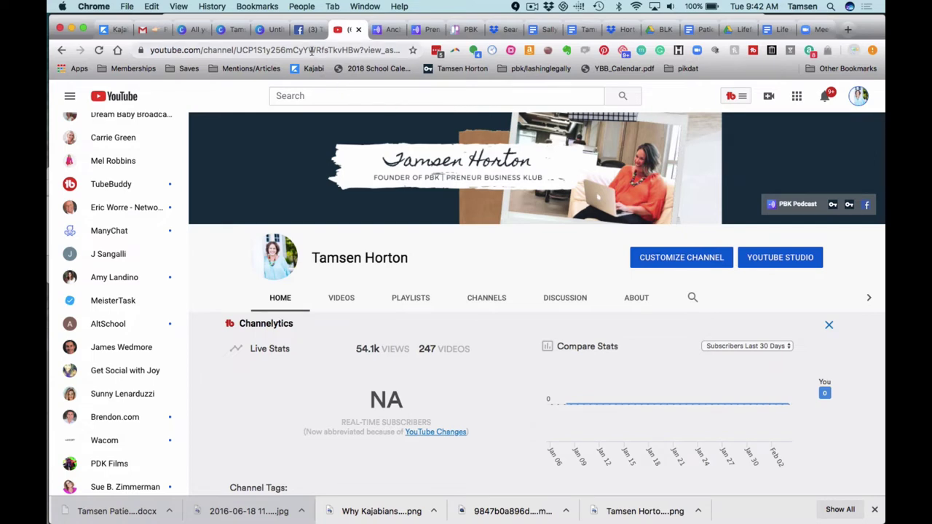
- Scroll to the Facebook Business Page page, trying 25% and 75% zoom before settling on 50%
{"action": "left_click", "coordinate": [237, 33]}
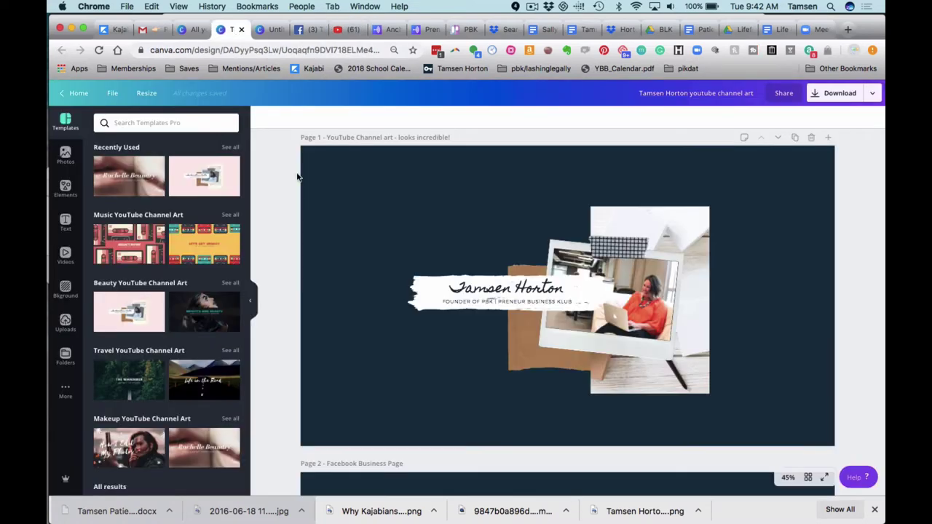
{"action": "scroll", "coordinate": [372, 290], "scroll_direction": "down", "scroll_amount": 3}
{"action": "scroll", "coordinate": [373, 292], "scroll_direction": "down", "scroll_amount": 2}
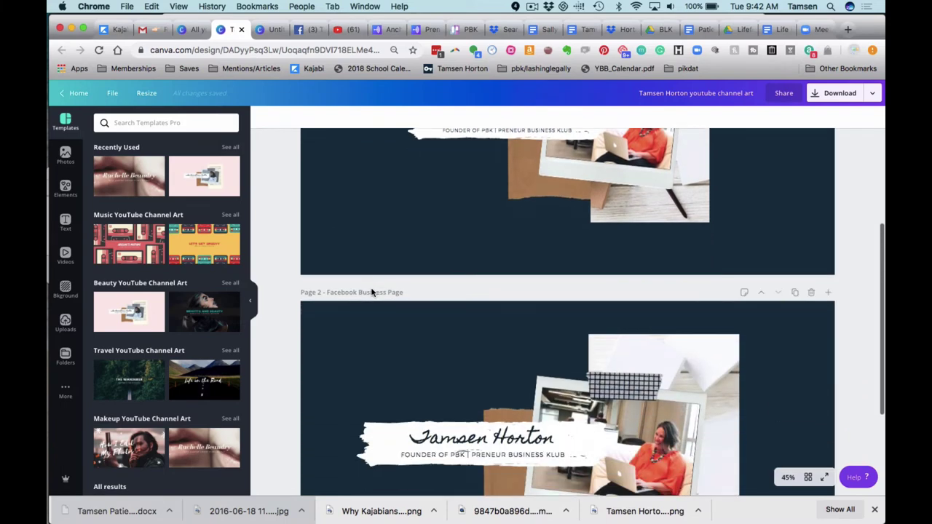
{"action": "left_click", "coordinate": [787, 479]}
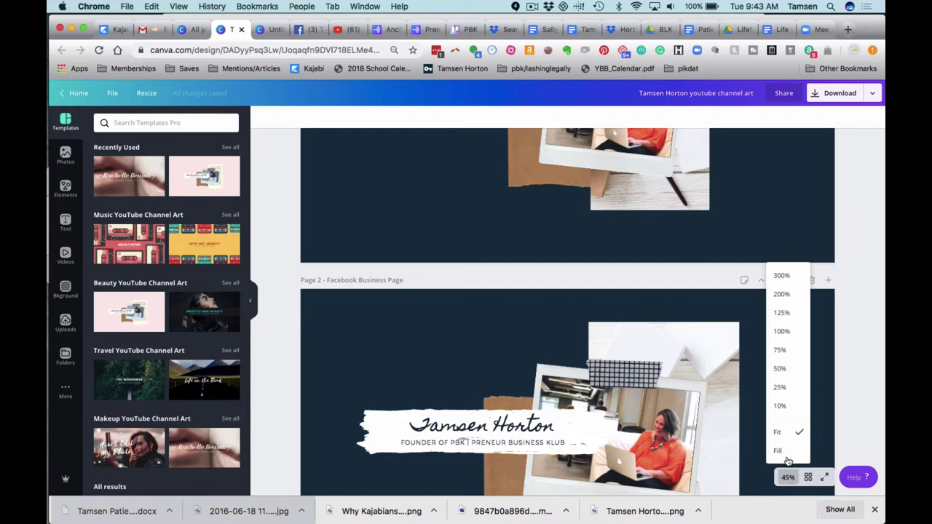
{"action": "left_click", "coordinate": [780, 388]}
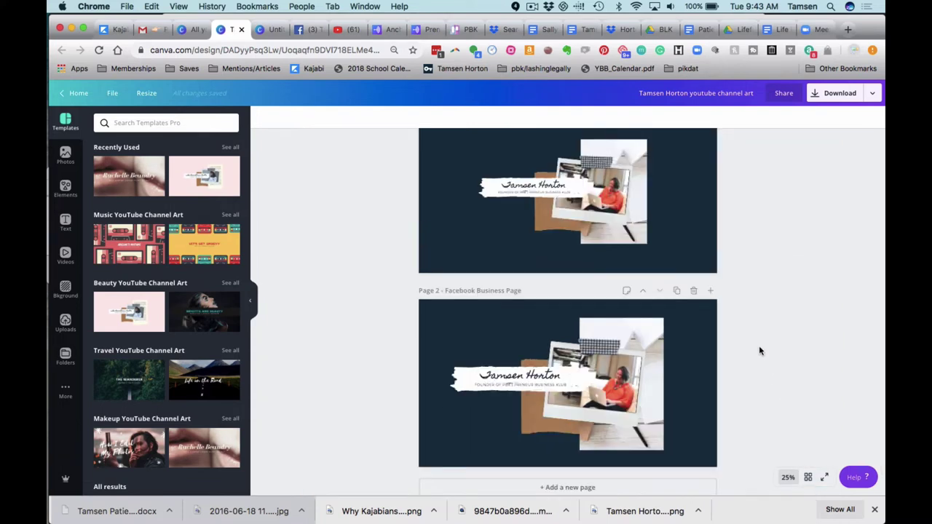
{"action": "scroll", "coordinate": [759, 345], "scroll_direction": "up", "scroll_amount": 2}
{"action": "scroll", "coordinate": [759, 348], "scroll_direction": "up", "scroll_amount": 1}
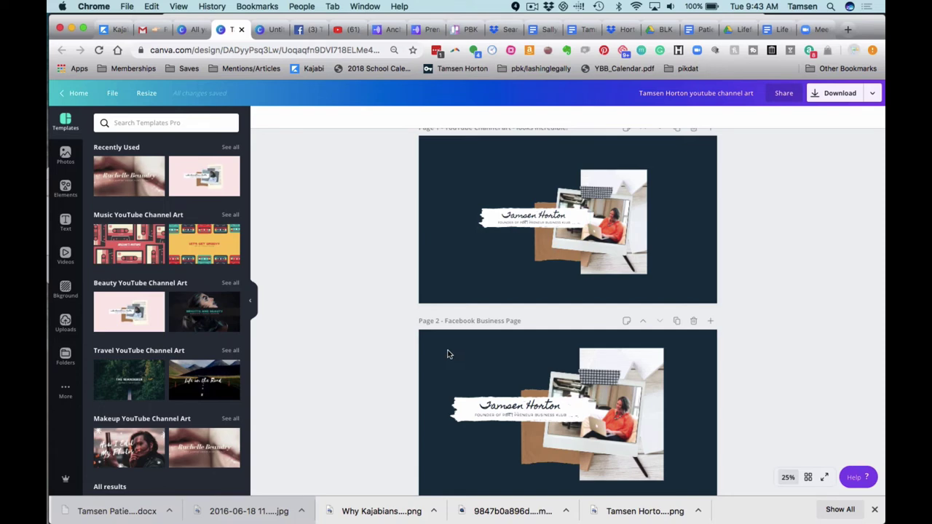
{"action": "left_click", "coordinate": [788, 478]}
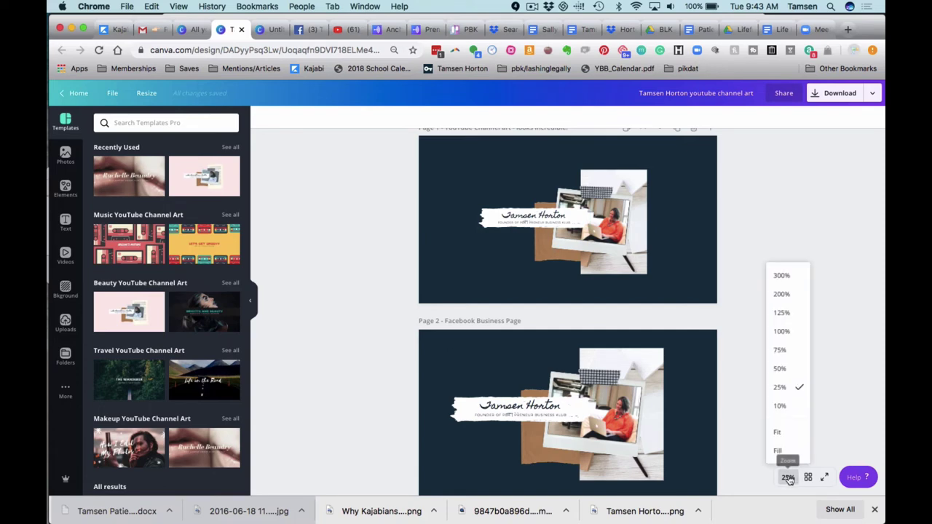
{"action": "left_click", "coordinate": [781, 351]}
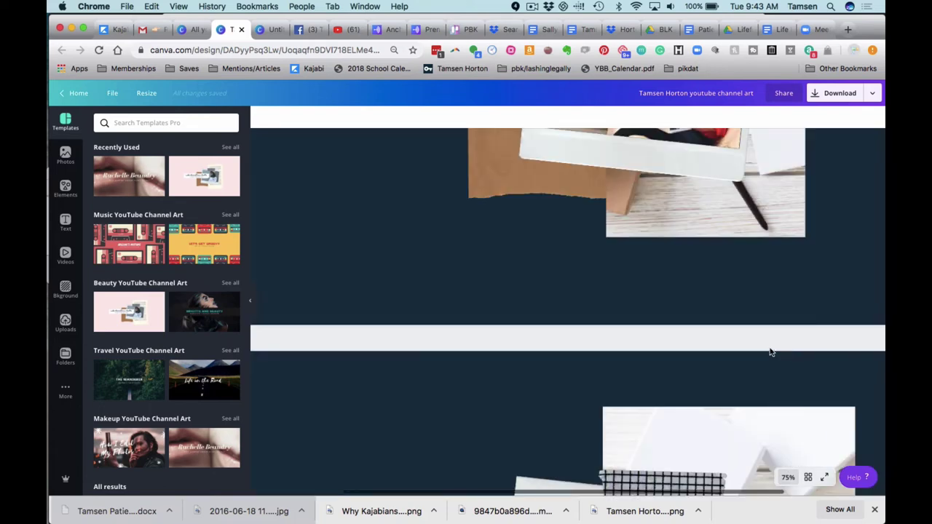
{"action": "left_click", "coordinate": [788, 478]}
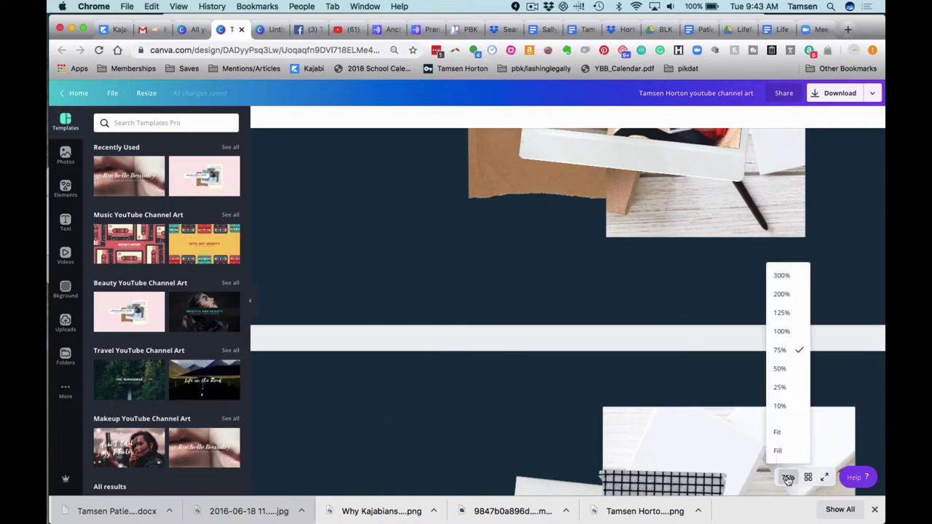
{"action": "left_click", "coordinate": [780, 370]}
{"action": "scroll", "coordinate": [680, 343], "scroll_direction": "down", "scroll_amount": 5}
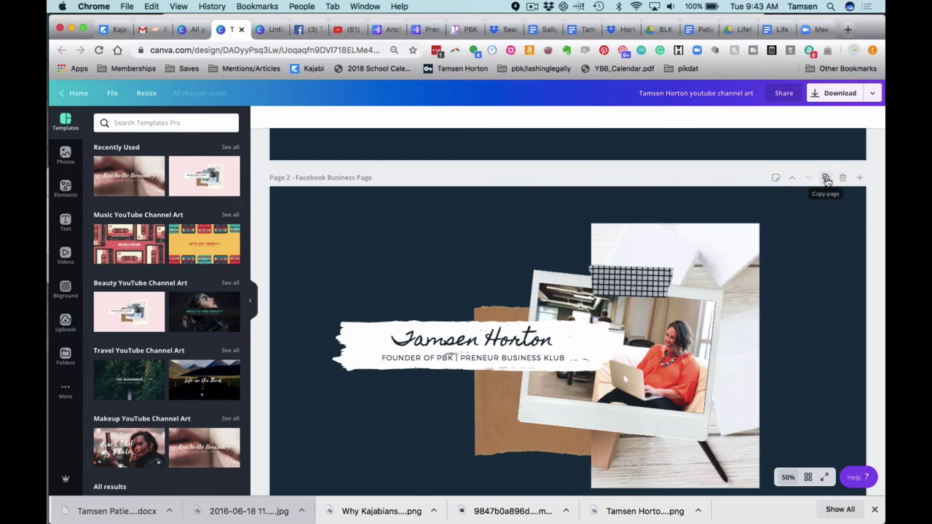
- Duplicate page 2, shrink all its elements together slightly, then compare with the Facebook cover
{"action": "left_click", "coordinate": [826, 186]}
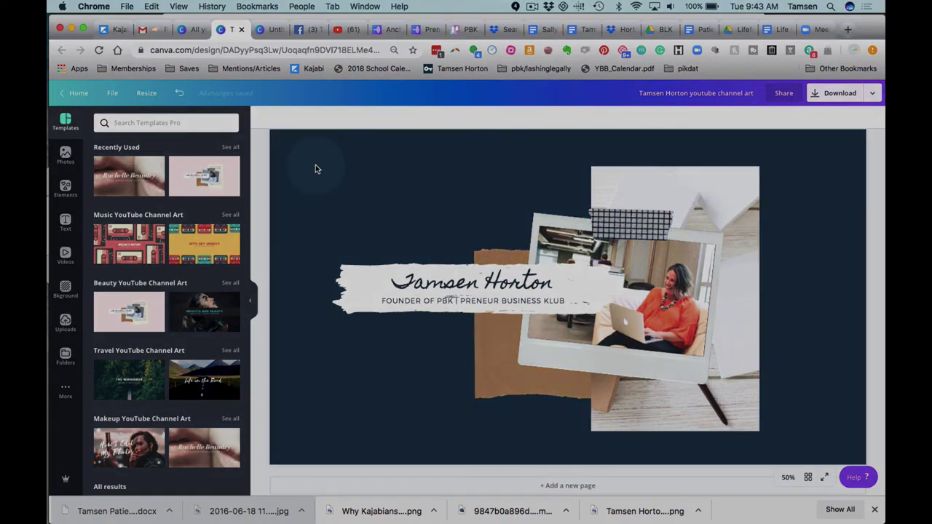
{"action": "left_click_drag", "start_coordinate": [315, 167], "coordinate": [711, 411]}
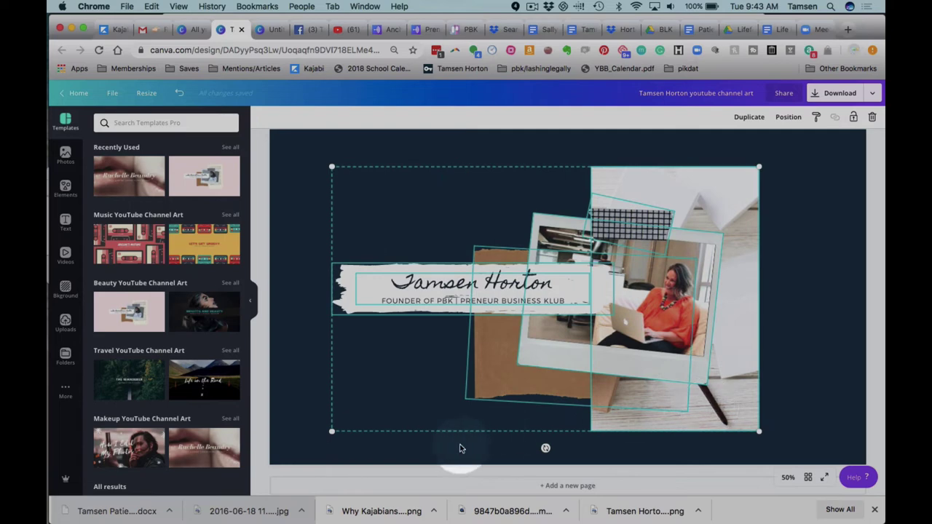
{"action": "left_click_drag", "start_coordinate": [332, 431], "coordinate": [338, 408]}
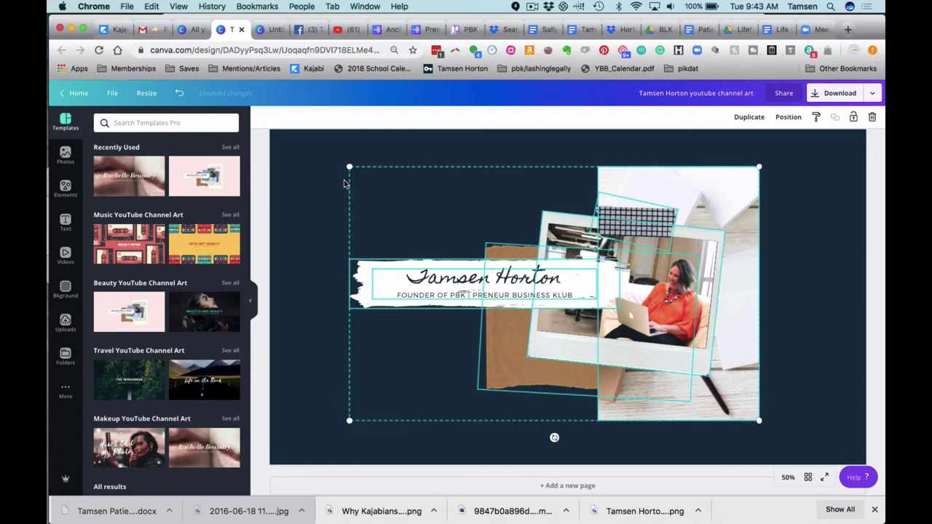
{"action": "left_click", "coordinate": [305, 29]}
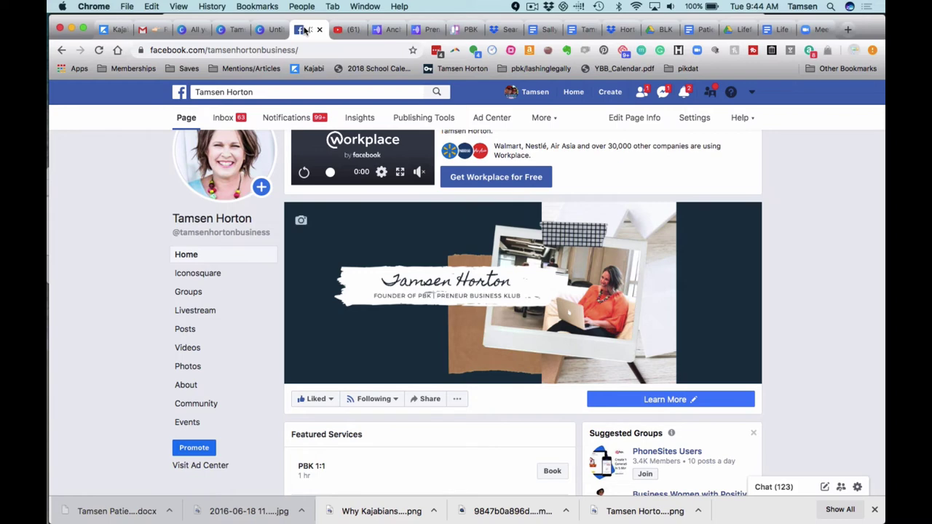
- Check the YouTube channel banner, then return to the navy Canva design
{"action": "left_click", "coordinate": [348, 30]}
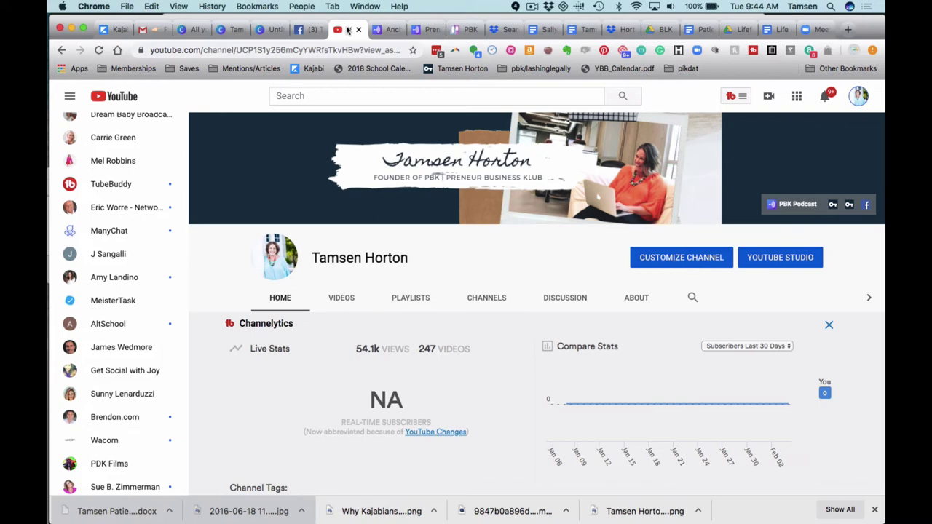
{"action": "left_click", "coordinate": [231, 30]}
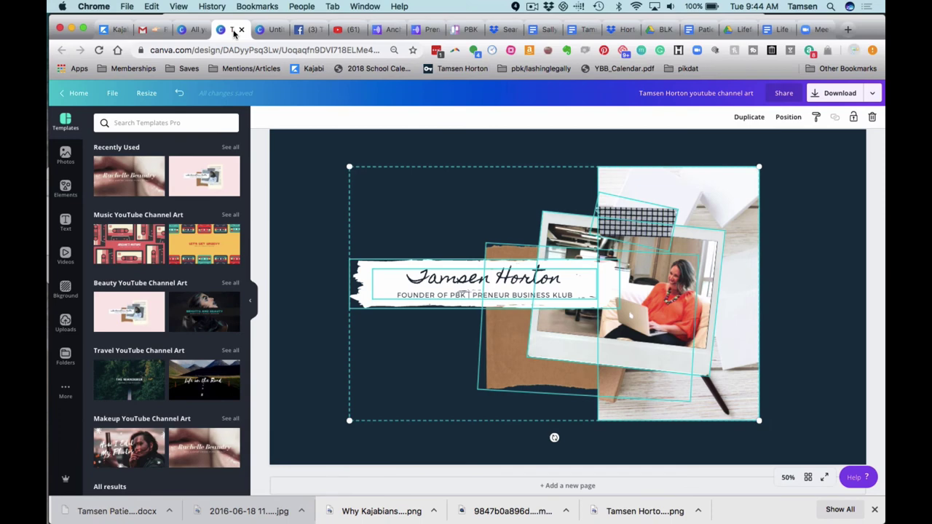
{"action": "left_click", "coordinate": [306, 180]}
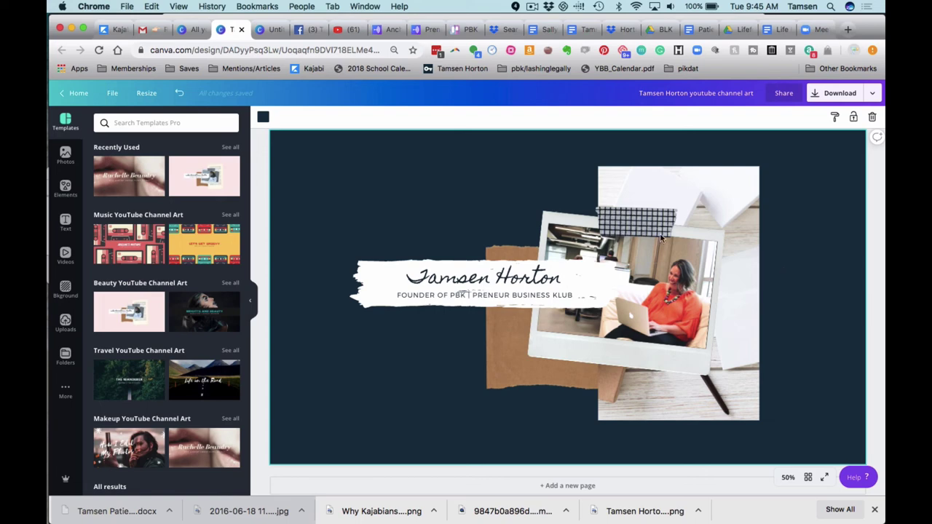
- From All your designs, create a new YouTube Thumbnail-sized design
{"action": "left_click", "coordinate": [194, 29]}
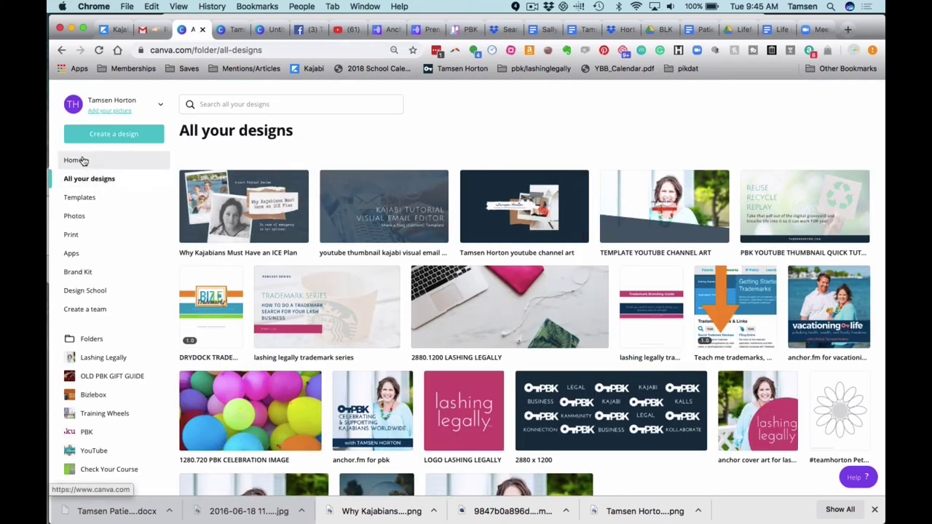
{"action": "left_click", "coordinate": [102, 135]}
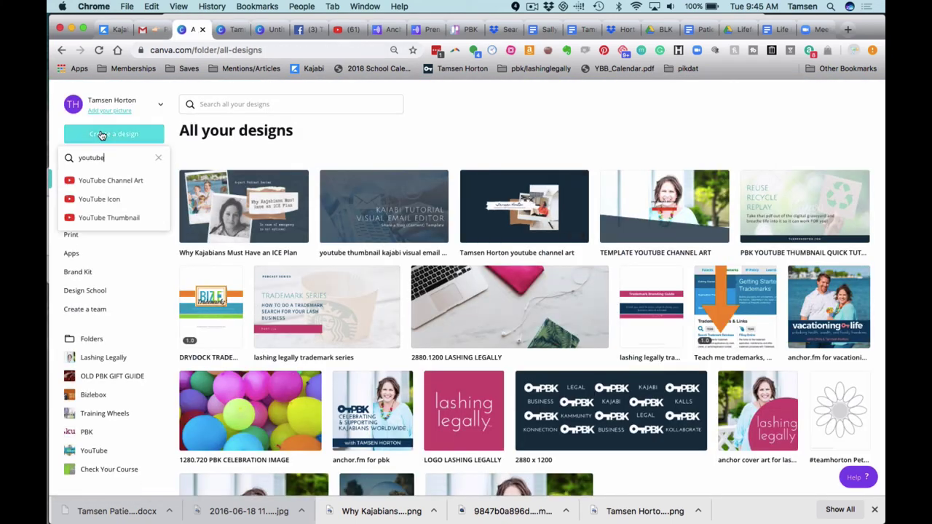
{"action": "left_click", "coordinate": [115, 219]}
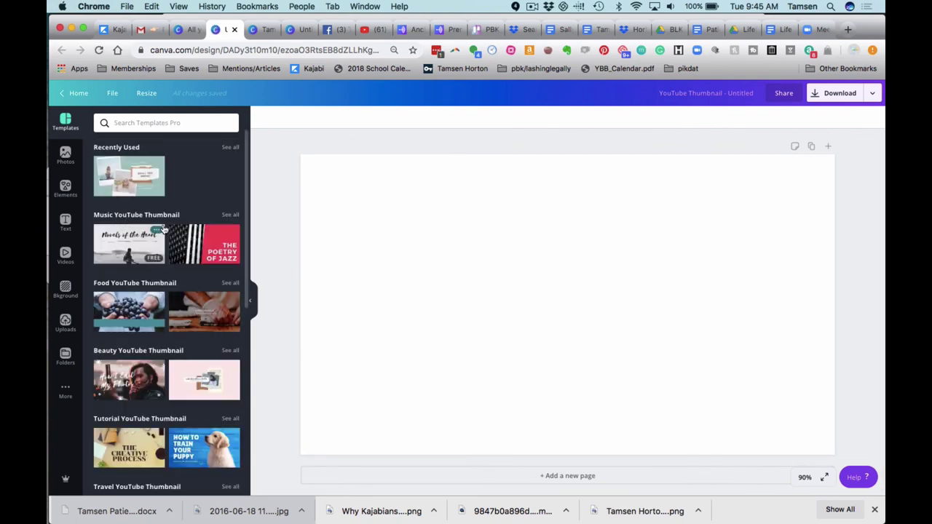
- Apply the blue 'How to Train Your Puppy' tutorial template with a puppy photo to the thumbnail
{"action": "scroll", "coordinate": [175, 274], "scroll_direction": "down", "scroll_amount": 3}
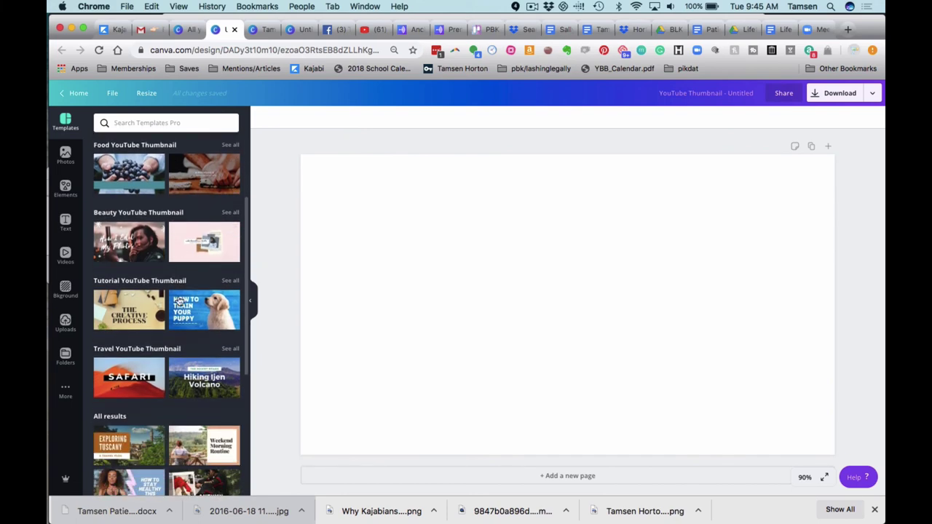
{"action": "left_click", "coordinate": [182, 310]}
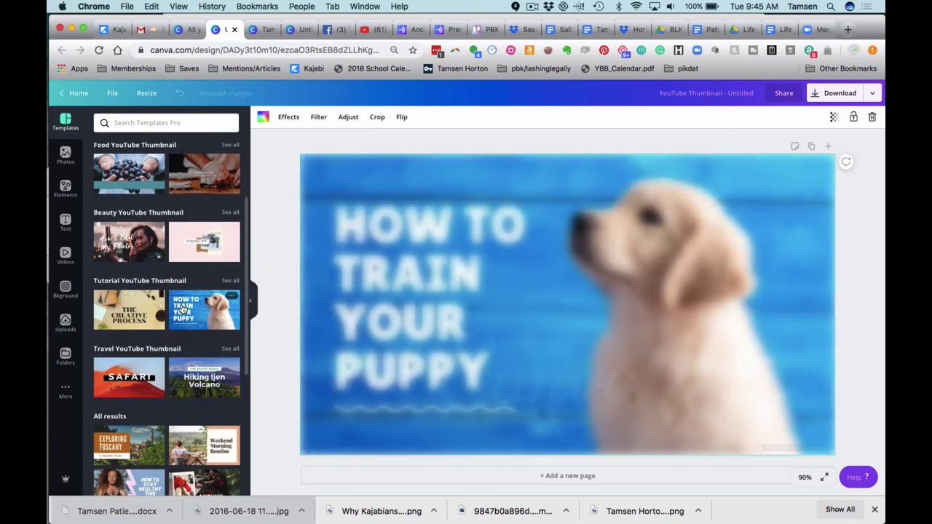